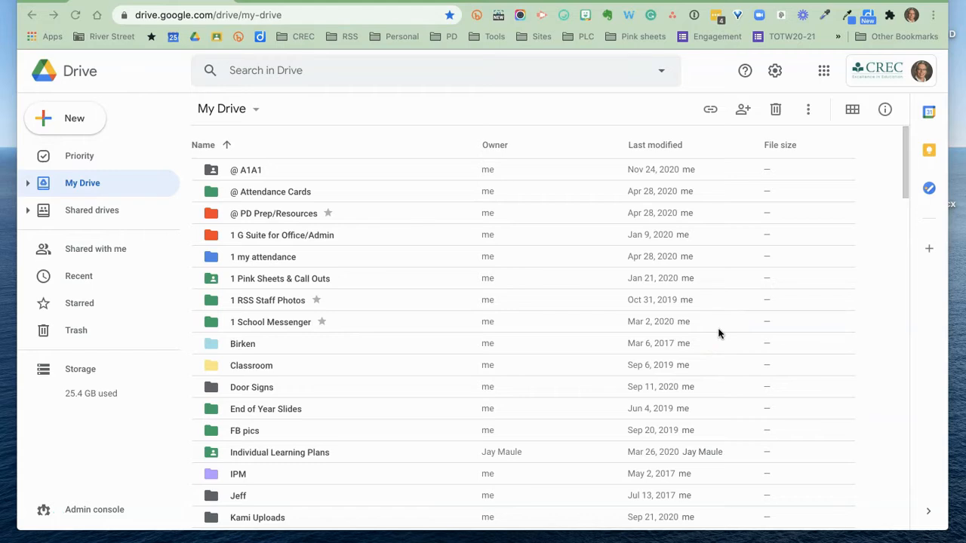
# Open the SAMPLE folder in My Drive
pyautogui.click(76, 123)
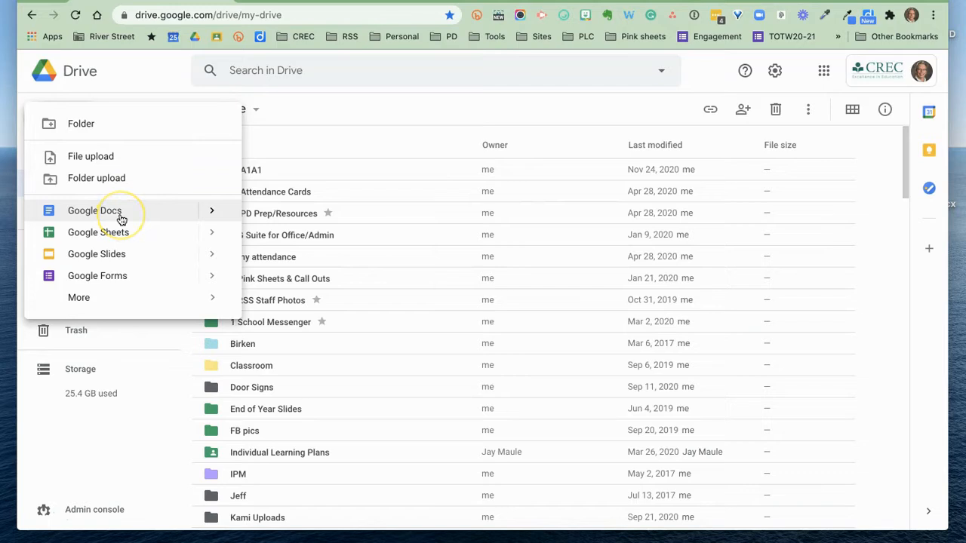
pyautogui.click(346, 115)
pyautogui.scroll(-3, 403, 330)
pyautogui.scroll(-12, 403, 329)
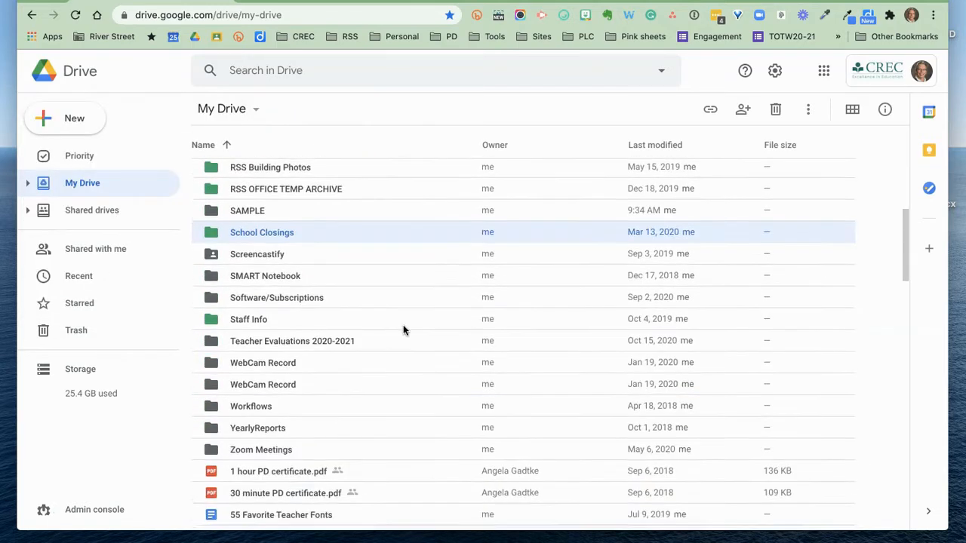
pyautogui.scroll(-8, 403, 330)
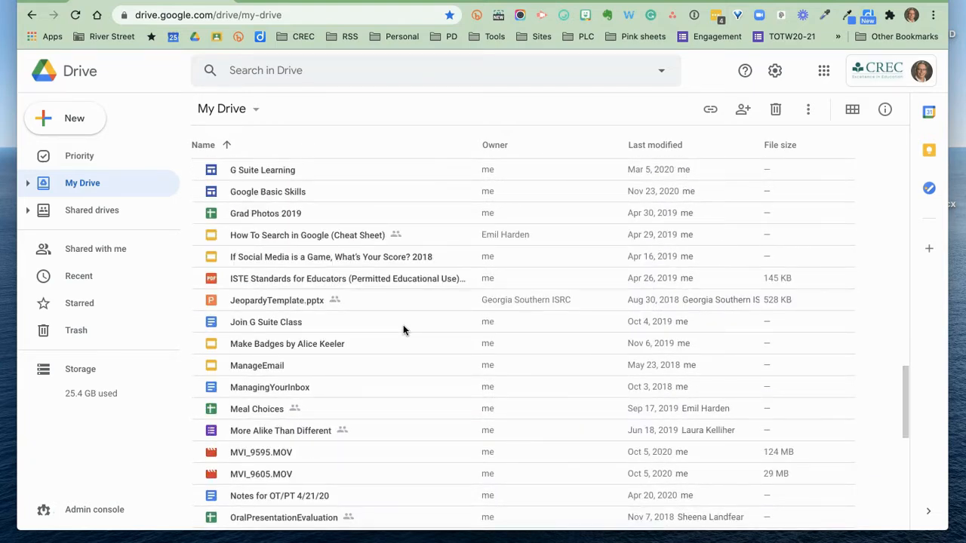
pyautogui.scroll(20, 403, 329)
pyautogui.scroll(1, 403, 330)
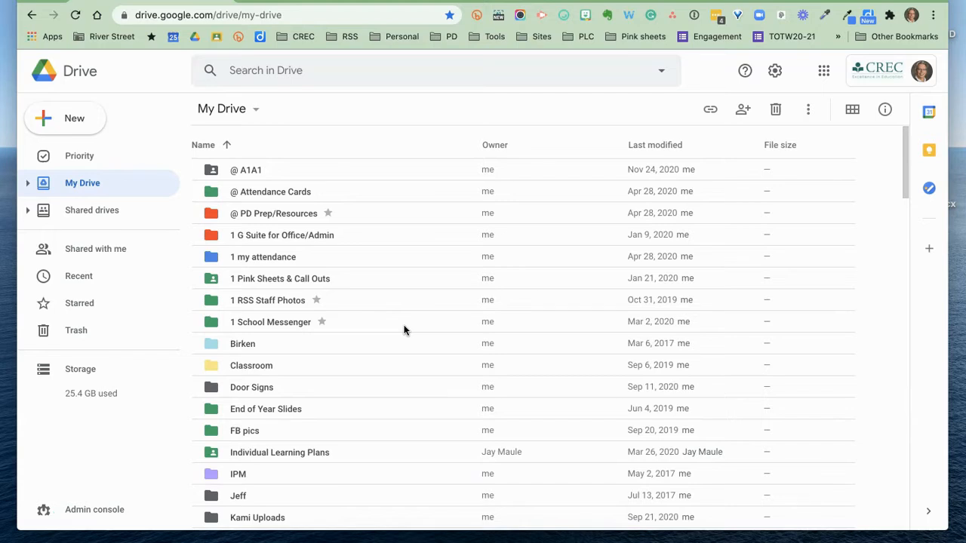
pyautogui.scroll(-10, 403, 330)
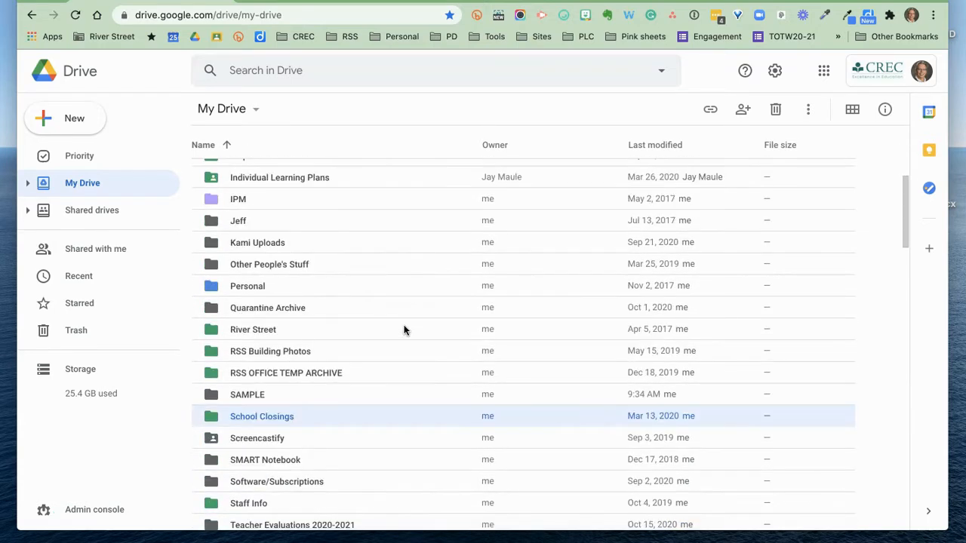
pyautogui.doubleClick(210, 397)
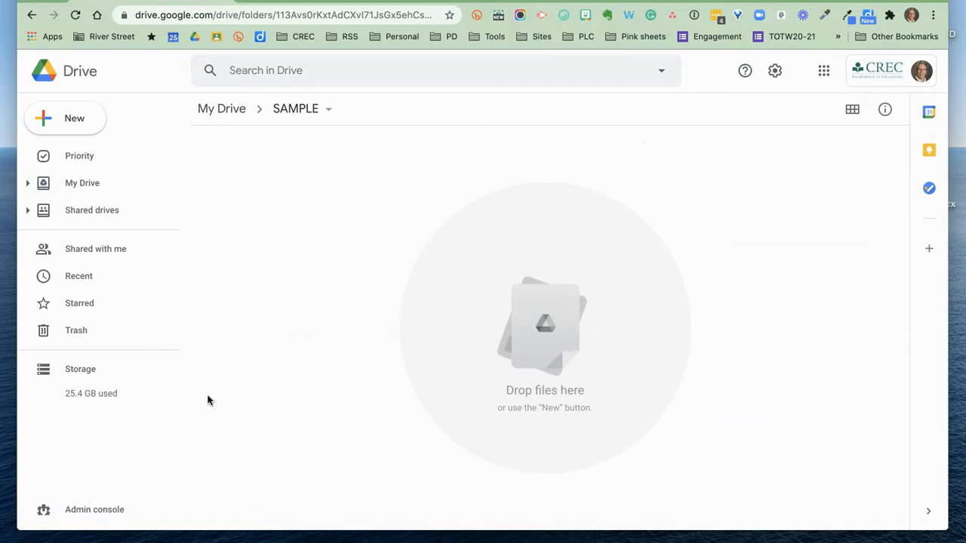
pyautogui.click(76, 130)
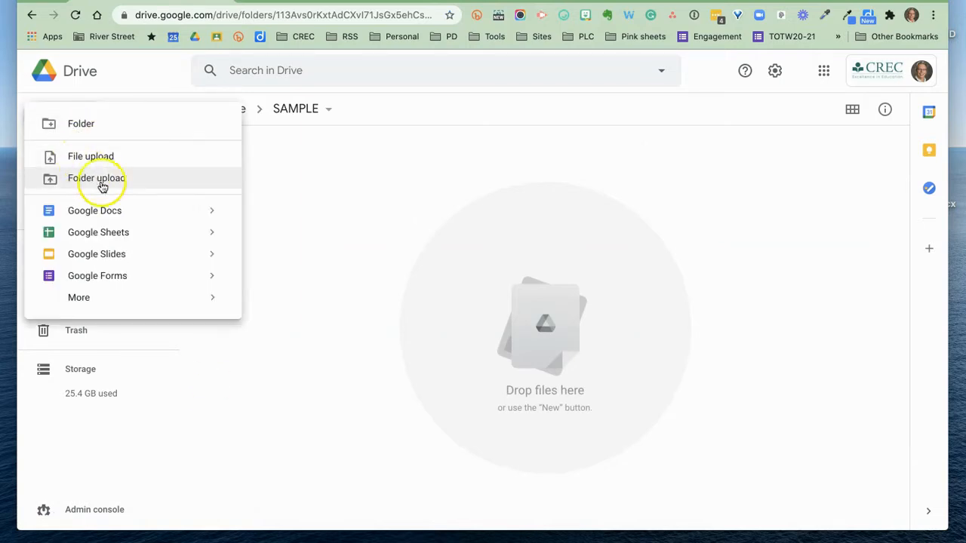
pyautogui.click(410, 197)
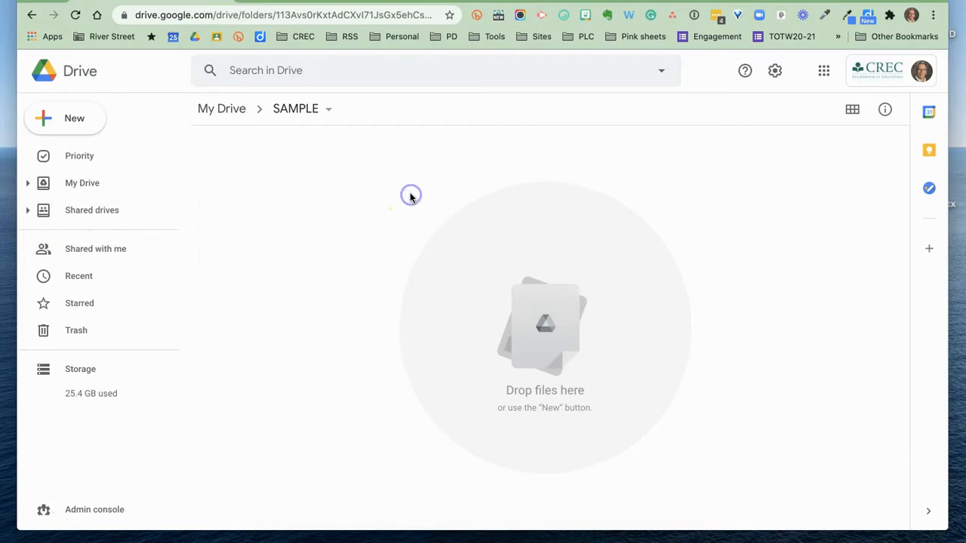
pyautogui.rightClick(392, 244)
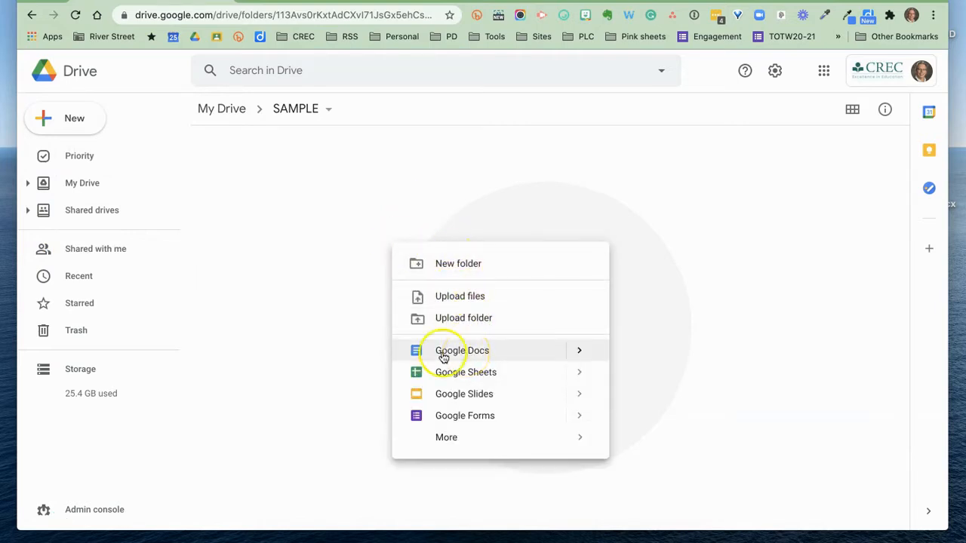
pyautogui.click(334, 346)
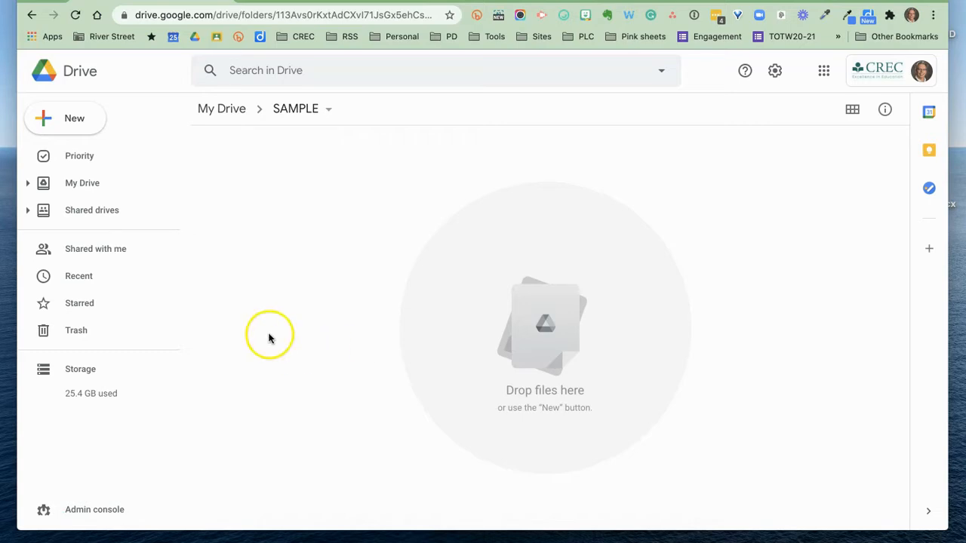
# Open the template gallery for a new Google Docs document in the SAMPLE folder
pyautogui.click(85, 120)
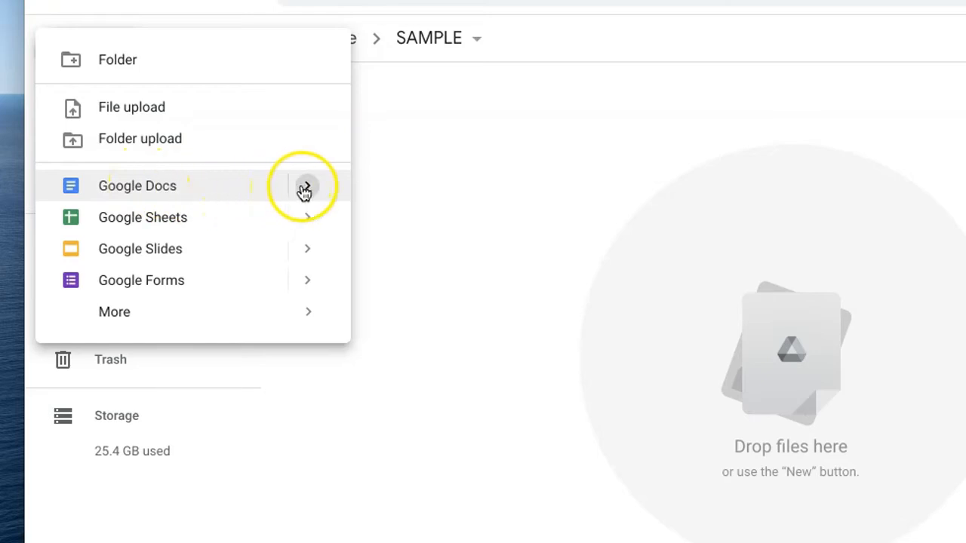
pyautogui.click(212, 212)
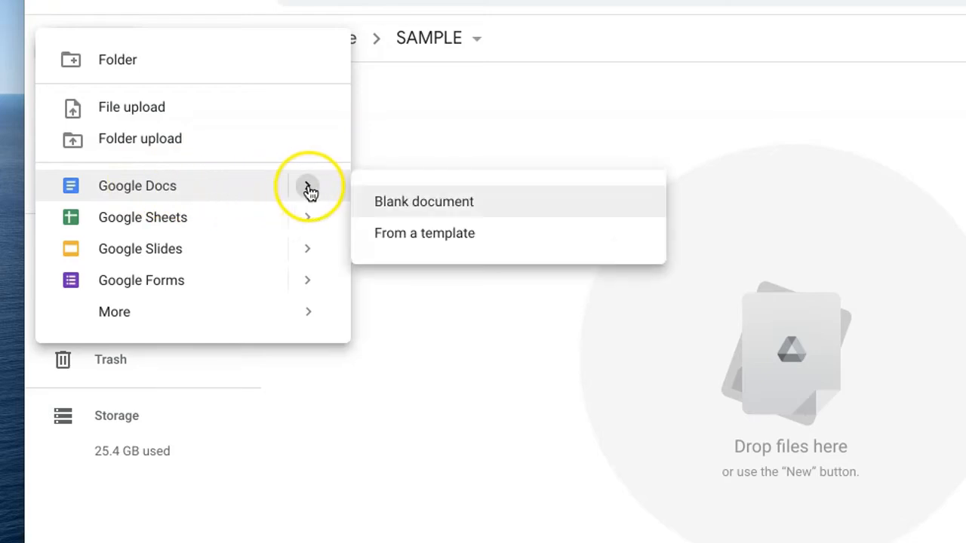
pyautogui.click(490, 236)
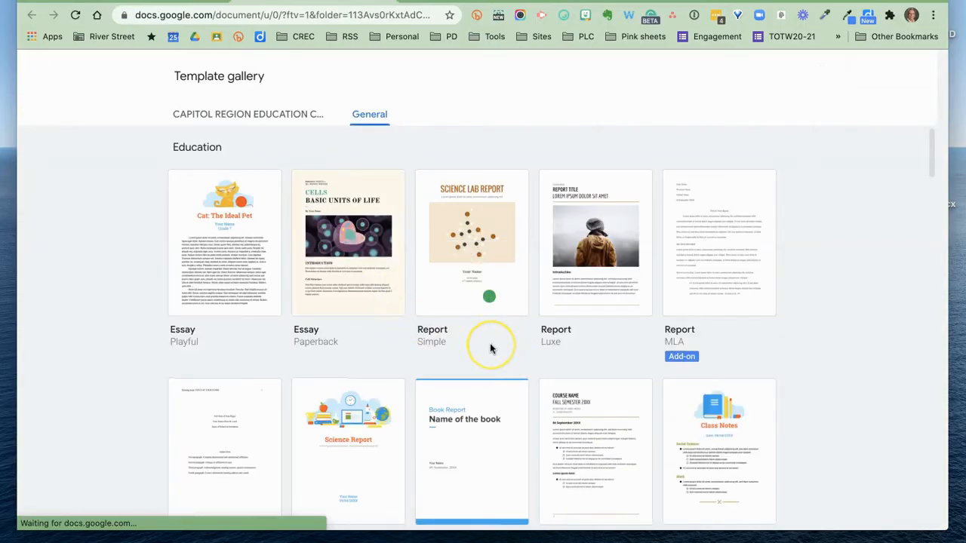
# Examine the general document templates, from the Education category through Letters, Resumes, Personal and Work
pyautogui.scroll(-2, 489, 348)
pyautogui.scroll(-3, 491, 349)
pyautogui.scroll(-5, 491, 349)
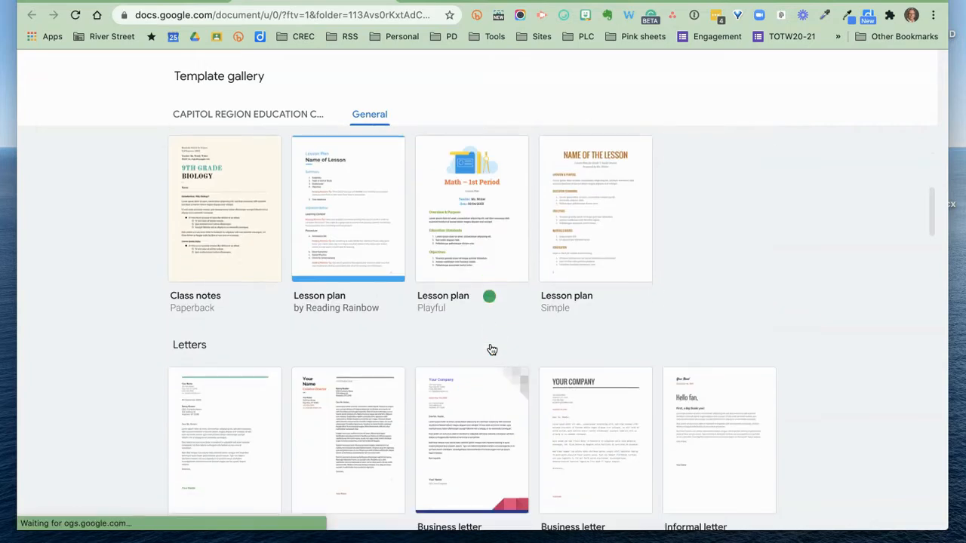
pyautogui.scroll(-3, 491, 349)
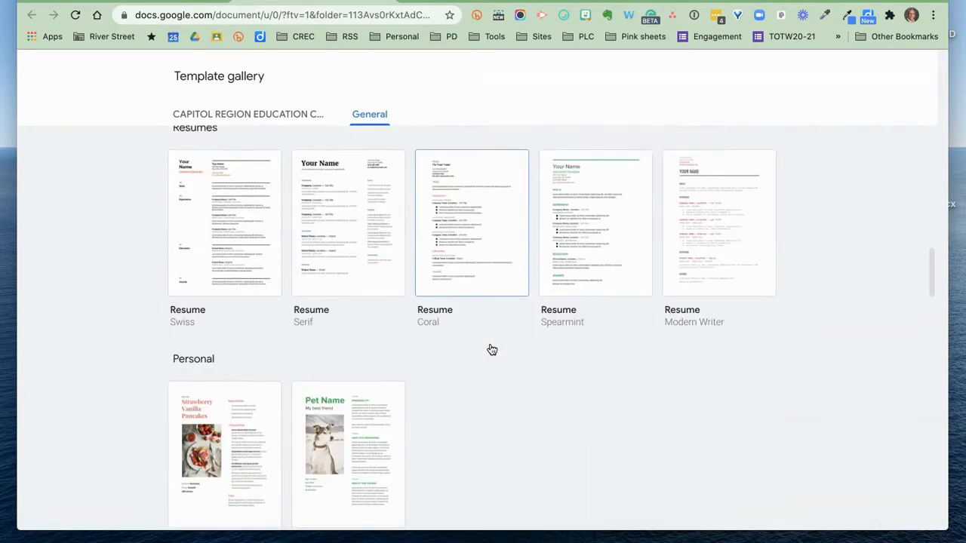
pyautogui.scroll(-5, 491, 350)
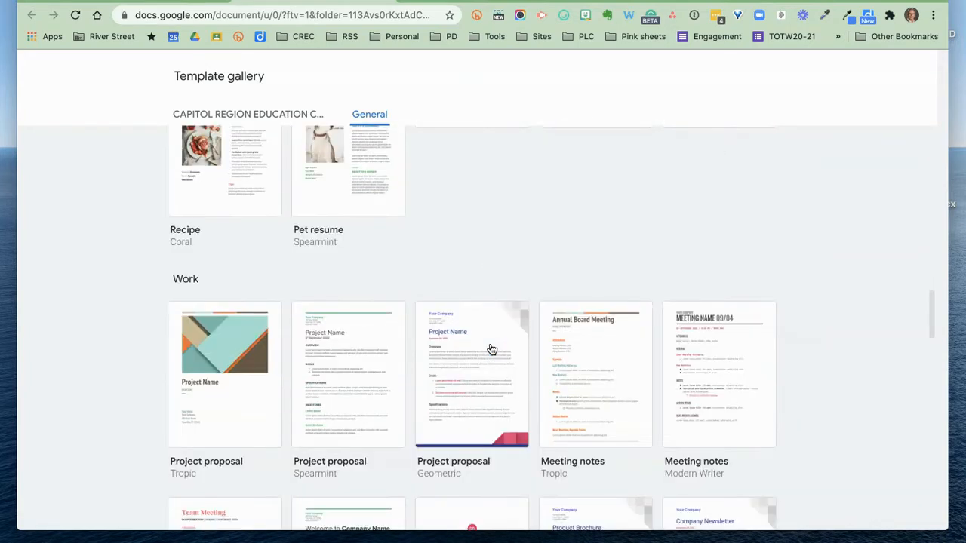
pyautogui.scroll(-5, 491, 350)
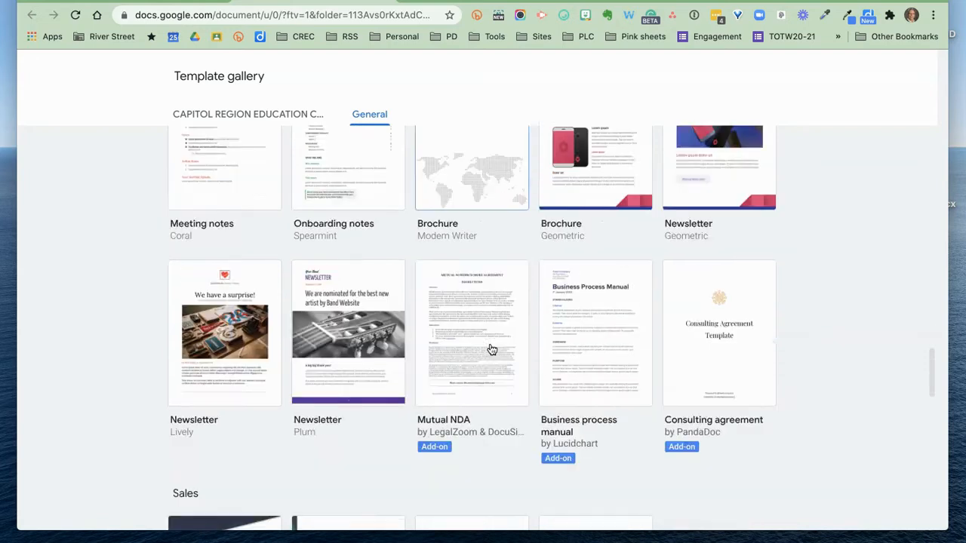
pyautogui.scroll(10, 491, 349)
pyautogui.scroll(12, 491, 349)
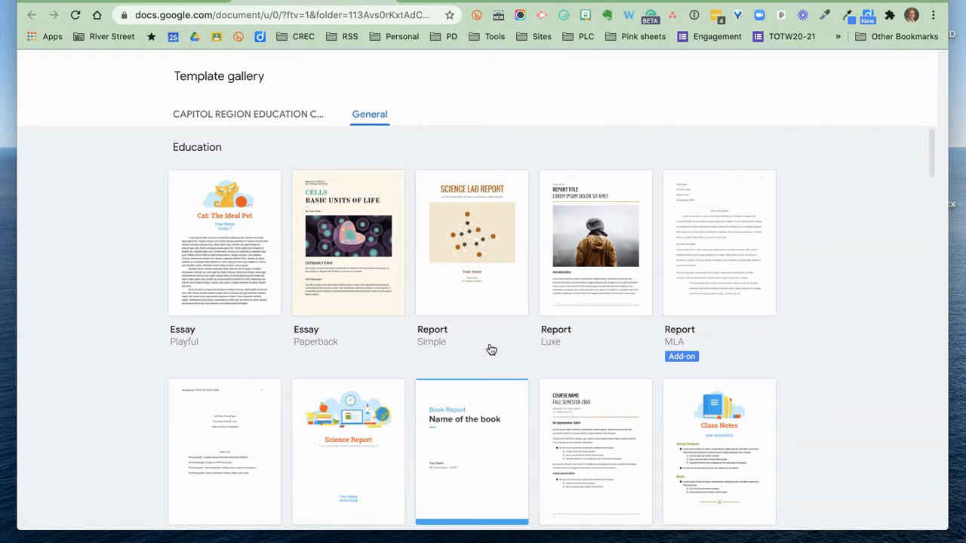
# Review the Capitol Region Education organization's own document templates, and return to the SAMPLE folder in Drive
pyautogui.click(229, 117)
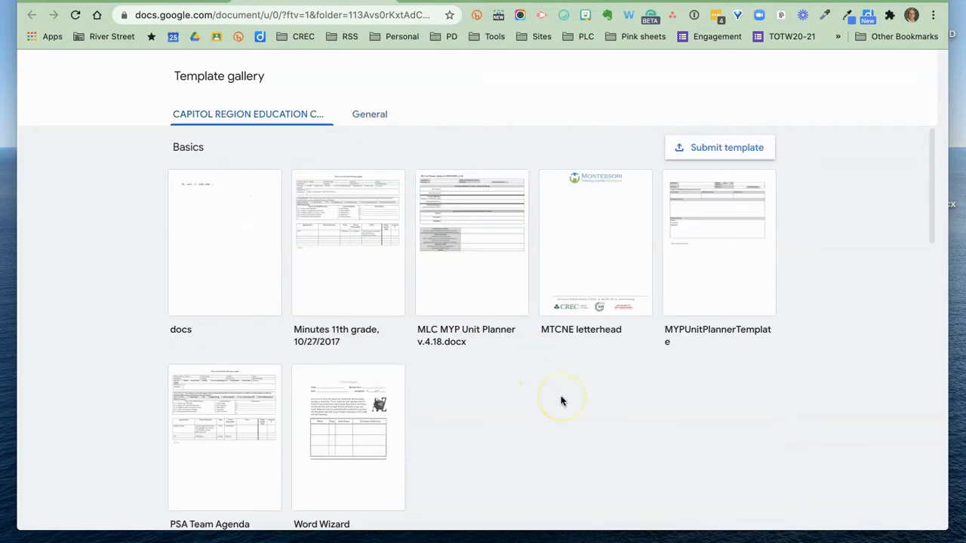
pyautogui.scroll(-1, 560, 401)
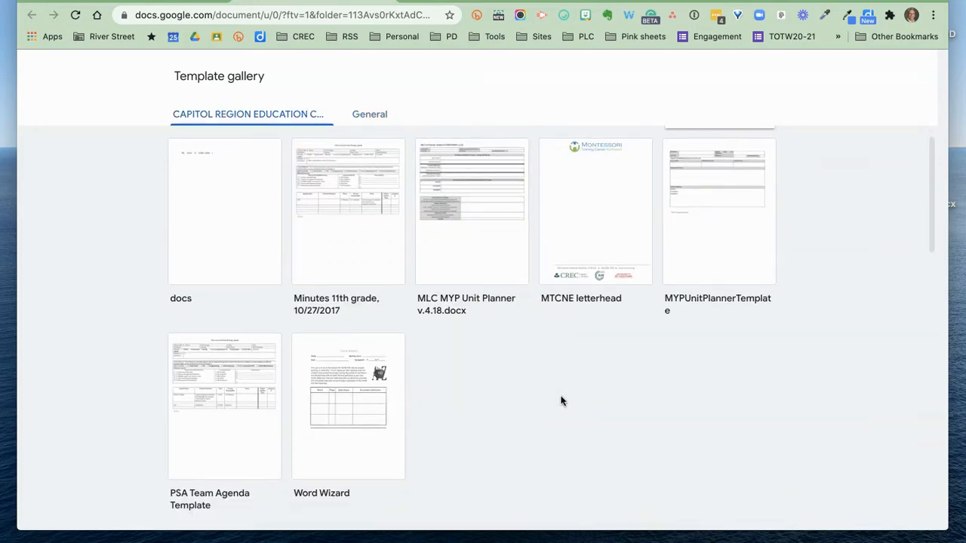
pyautogui.scroll(-1, 561, 401)
pyautogui.scroll(2, 561, 400)
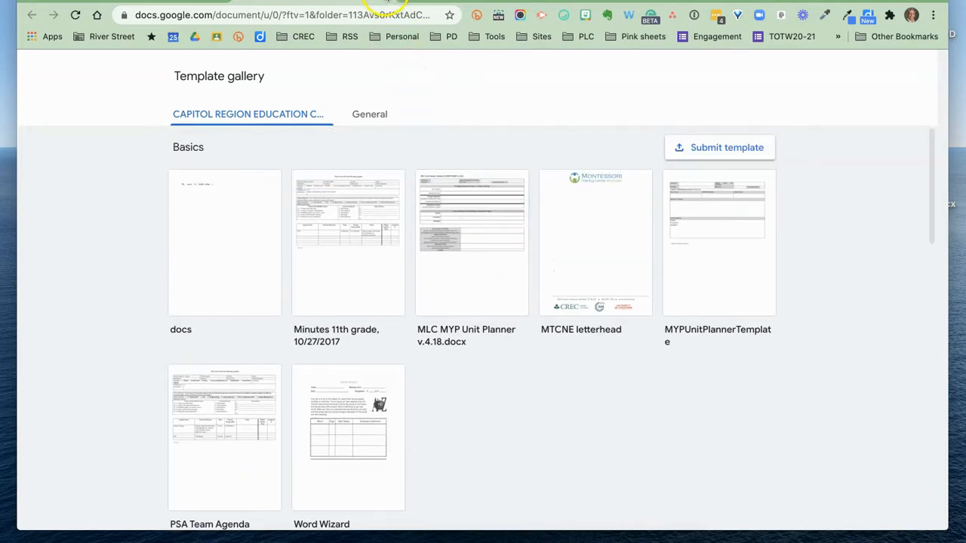
pyautogui.click(386, 1)
# Create a blank Google Docs document in the SAMPLE folder and title it DELETE THIS LATER
pyautogui.click(67, 121)
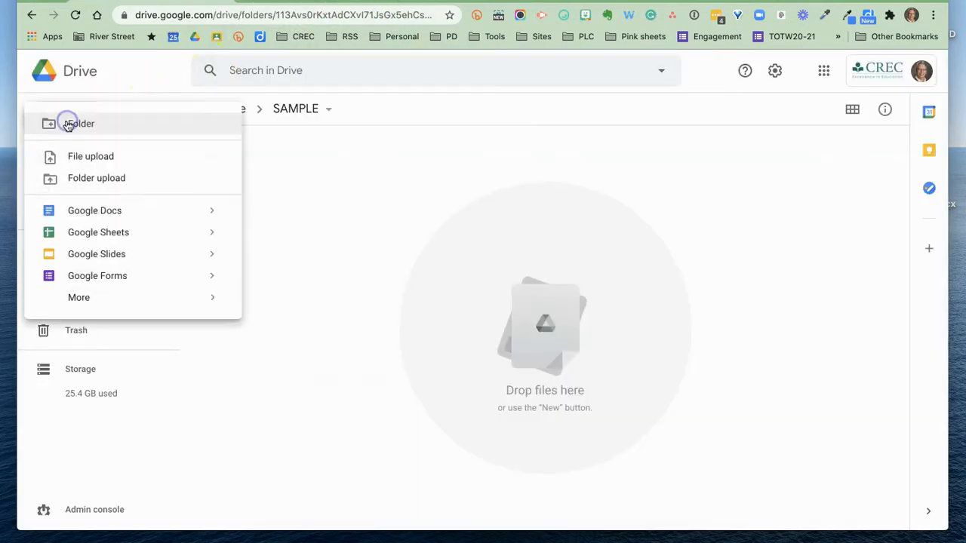
pyautogui.click(94, 217)
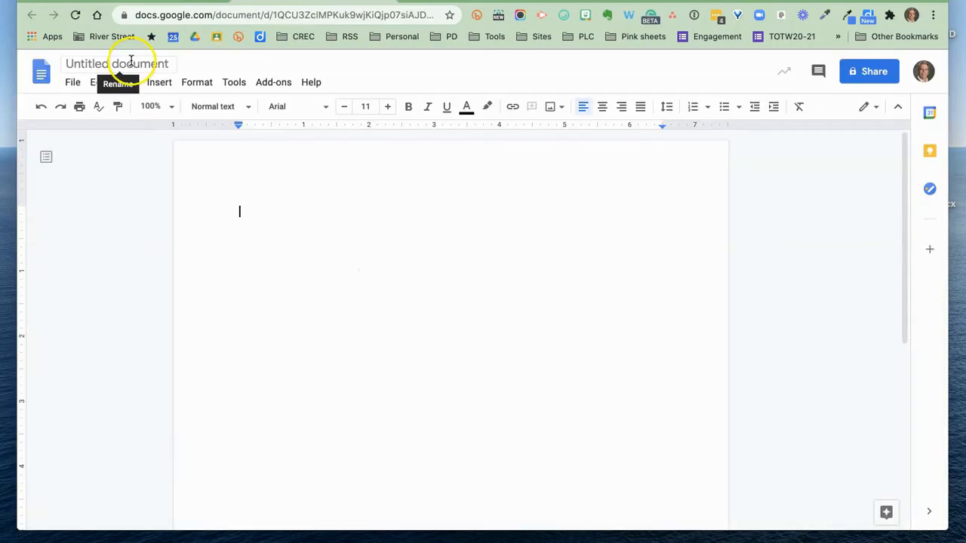
pyautogui.click(130, 64)
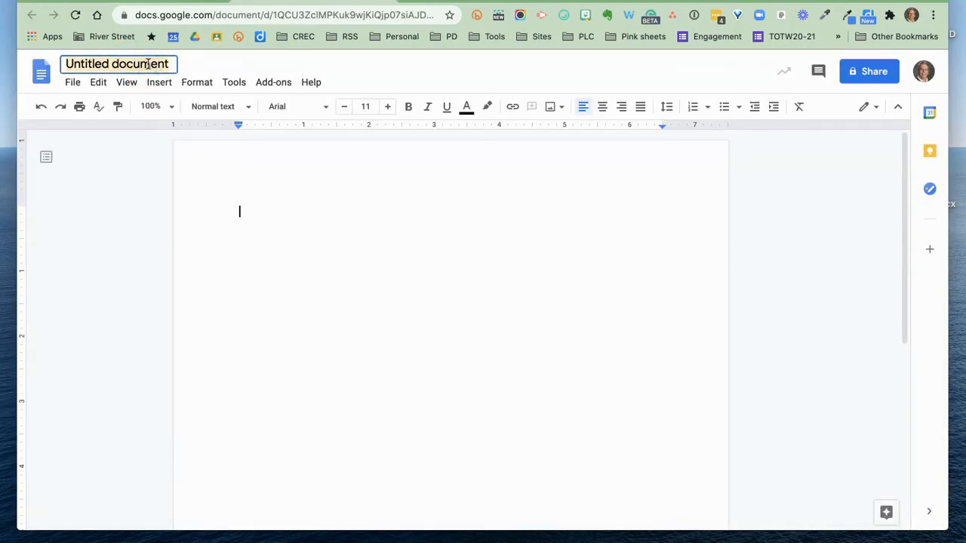
pyautogui.write('DELETE T')
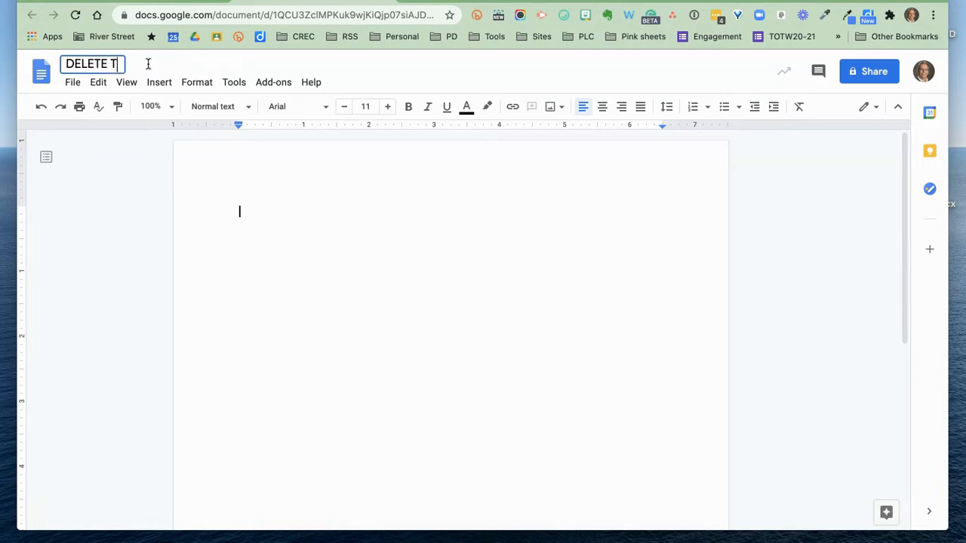
pyautogui.write('HIS LATER')
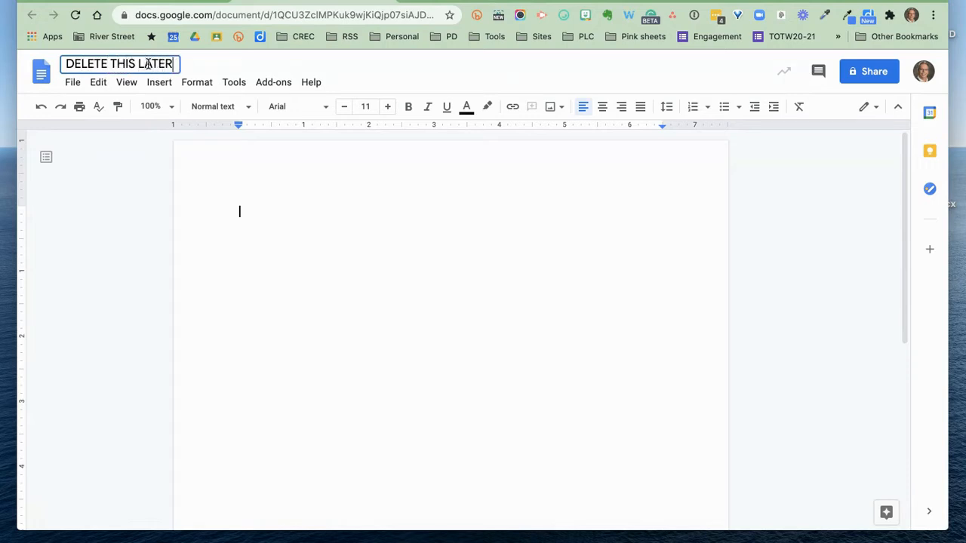
pyautogui.click(234, 65)
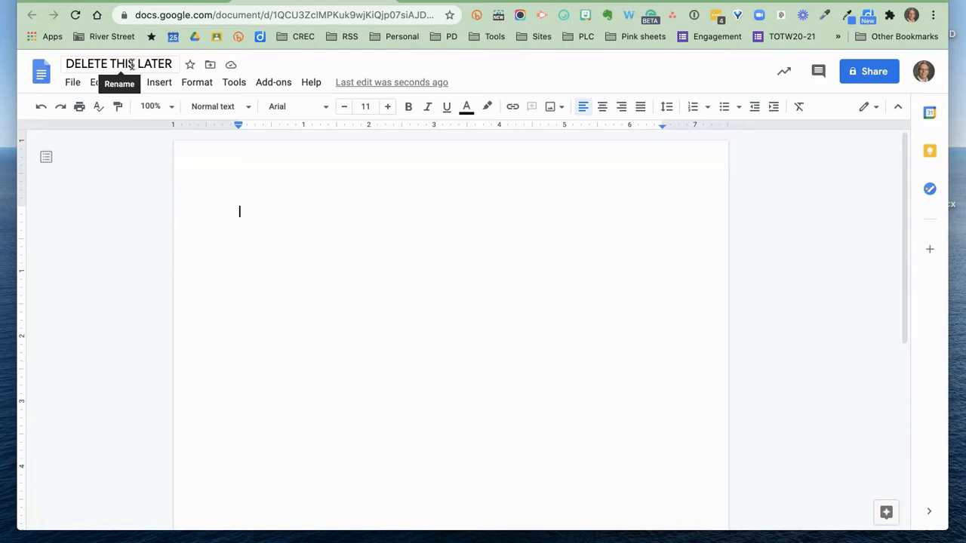
# Enter the text "Sample Text...." in the document body
pyautogui.click(259, 210)
pyautogui.write('Sample ')
pyautogui.write('Text...')
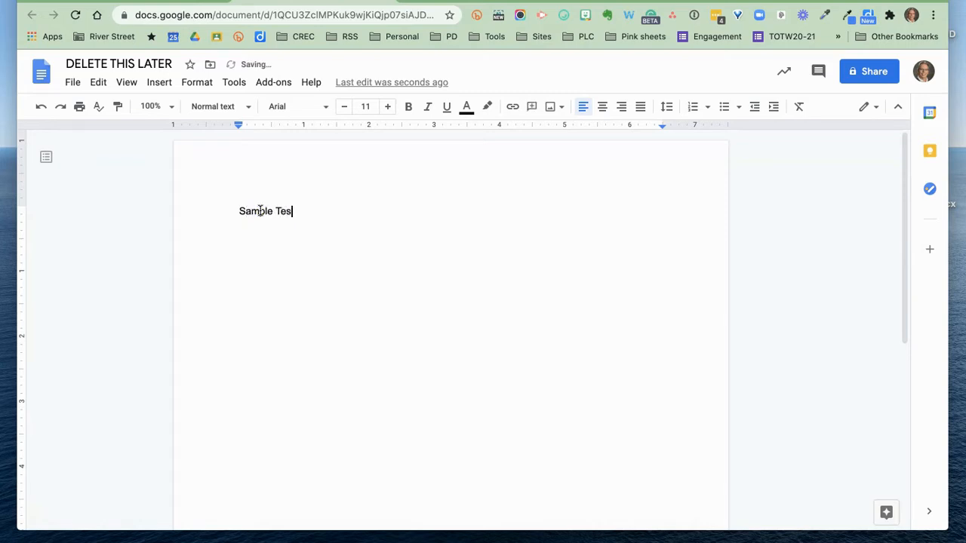
pyautogui.write('.')
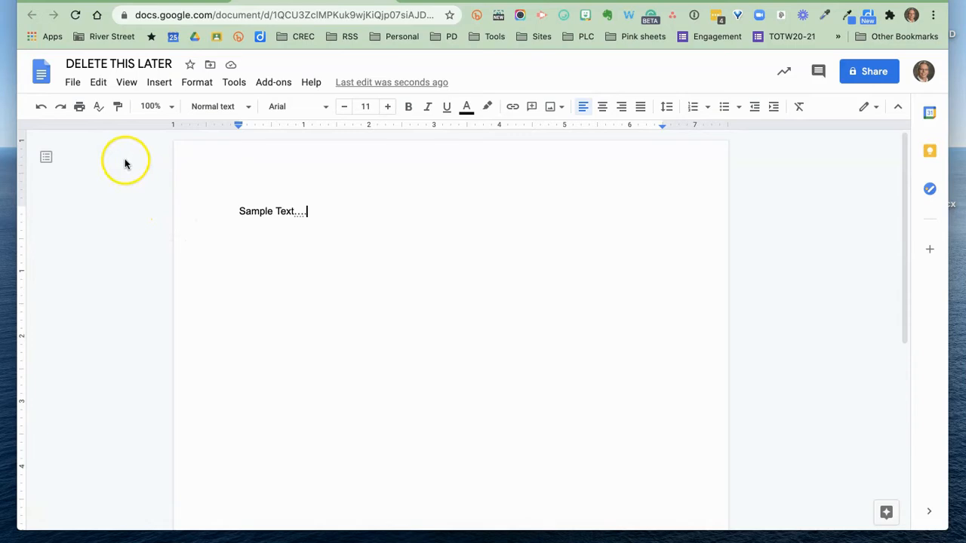
# Examine the editor's available editing, viewing, insertion, formatting, tool and help commands
pyautogui.click(98, 83)
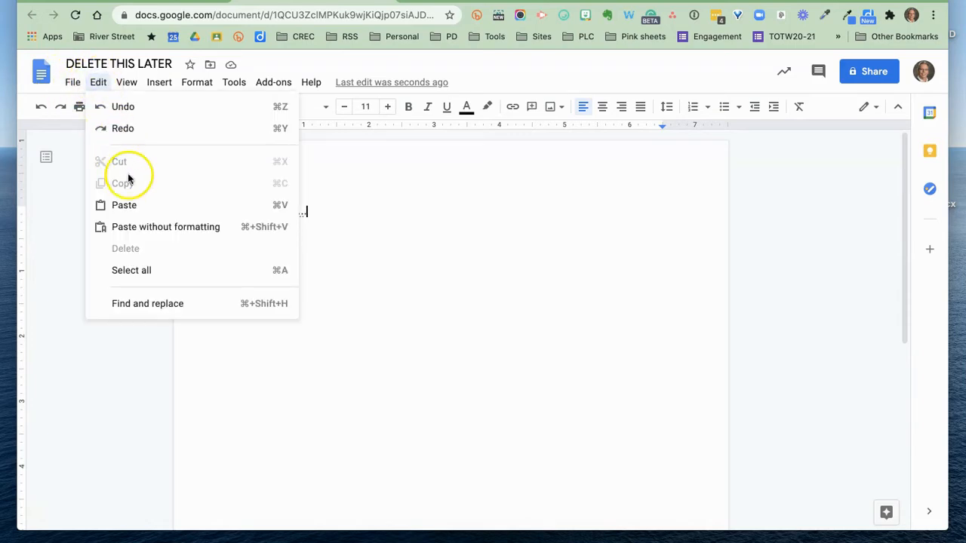
pyautogui.moveTo(128, 86)
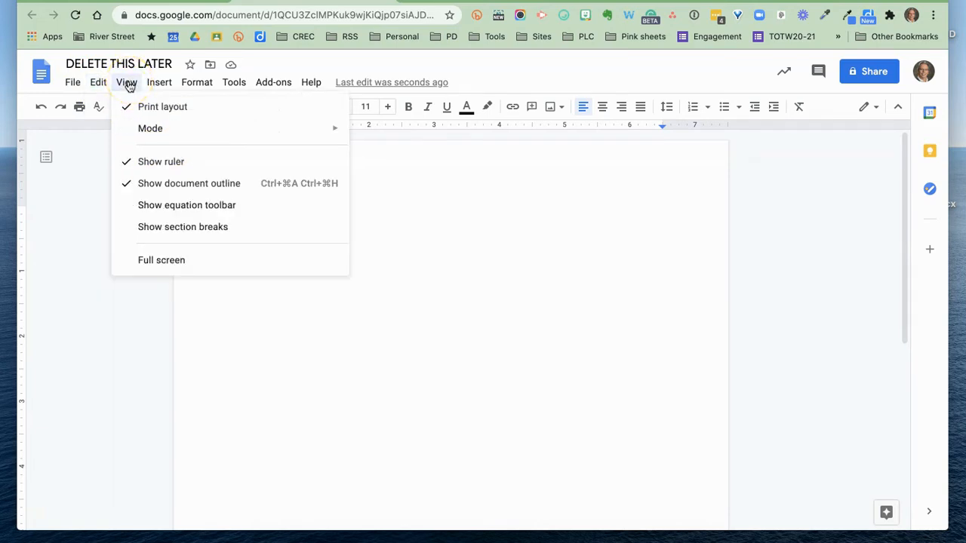
pyautogui.click(161, 82)
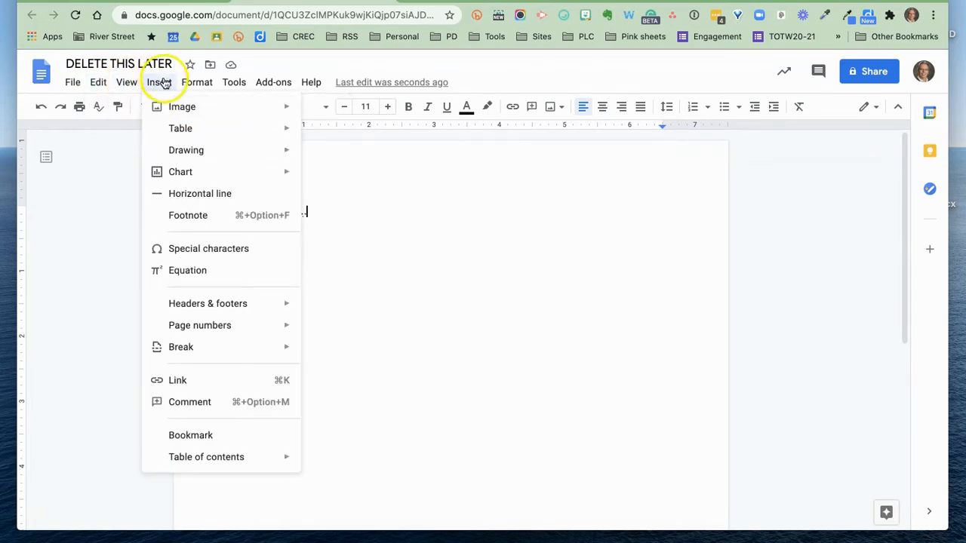
pyautogui.moveTo(187, 109)
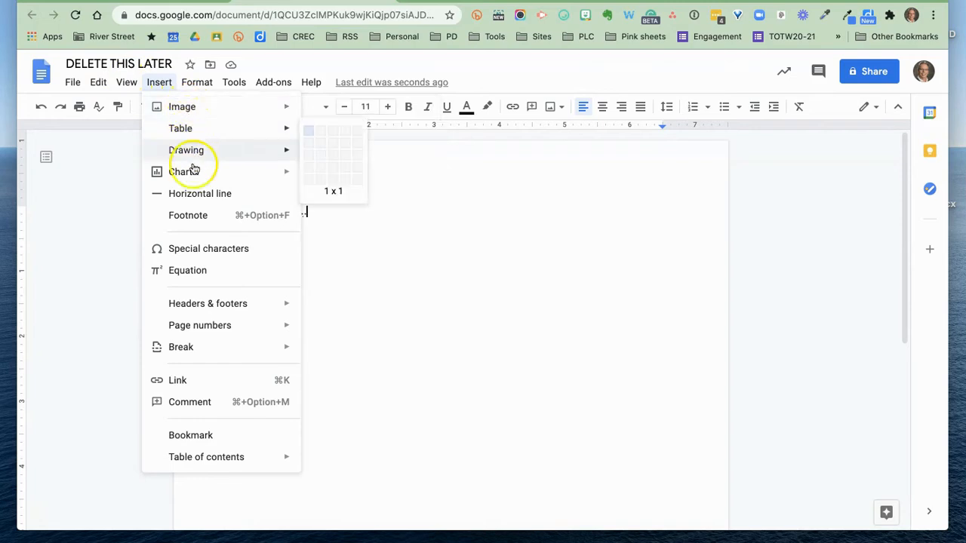
pyautogui.click(202, 81)
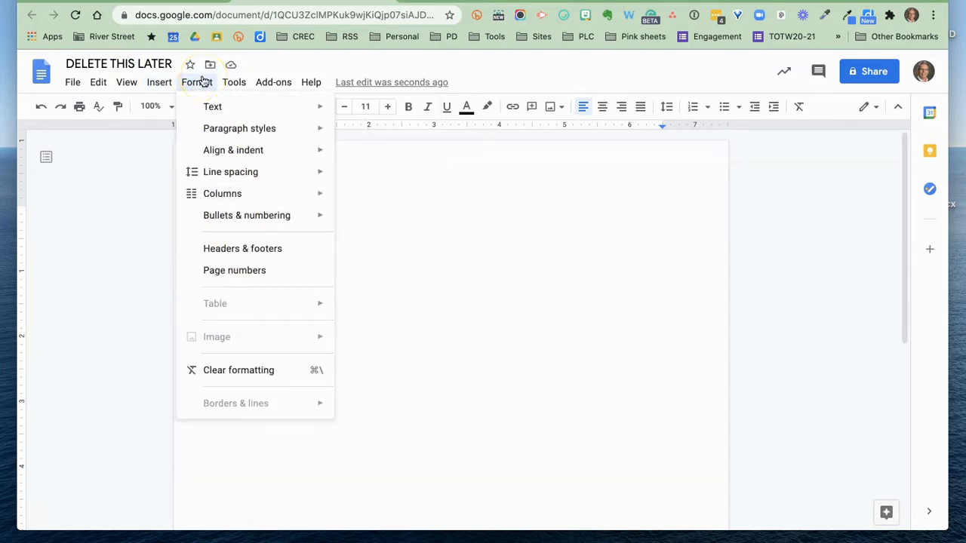
pyautogui.click(232, 81)
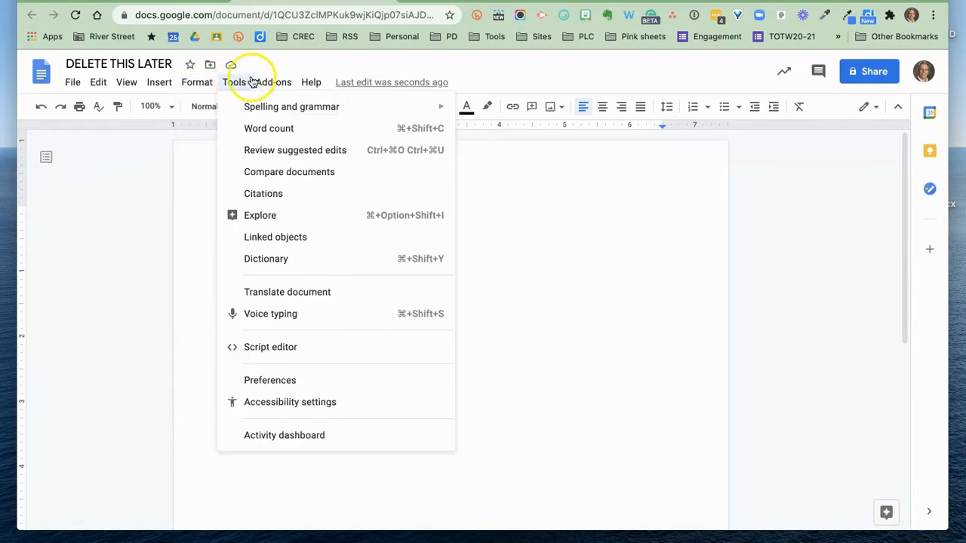
pyautogui.moveTo(310, 82)
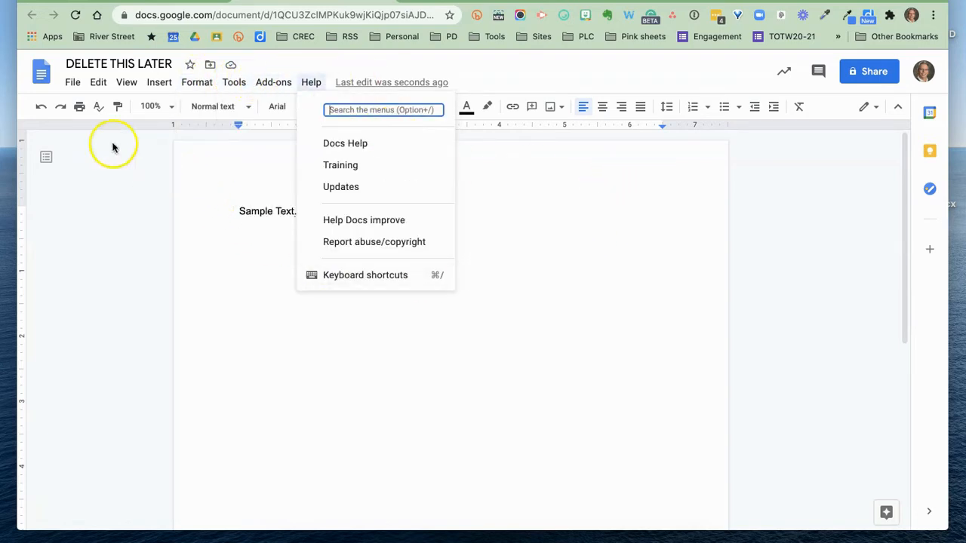
pyautogui.click(190, 207)
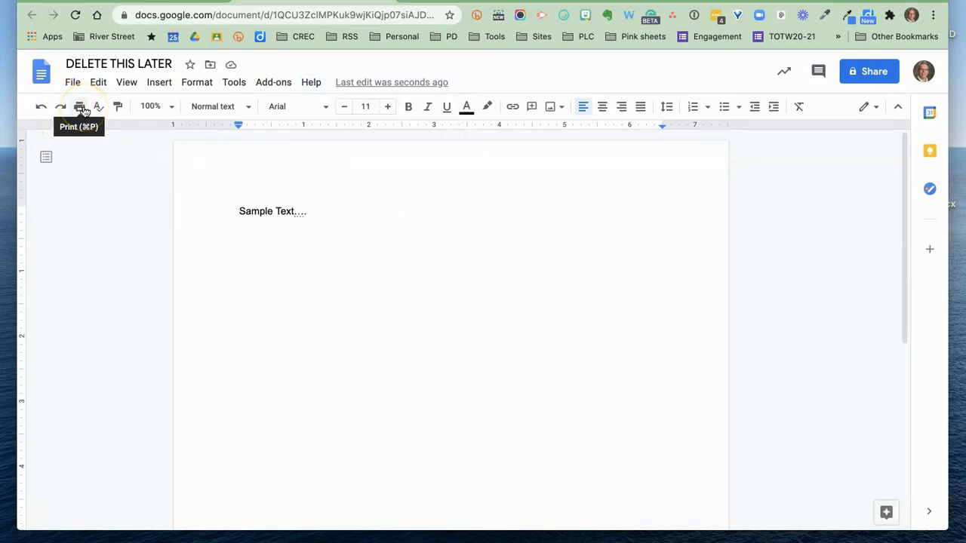
# Set the document zoom to 125% and look over the font choices
pyautogui.click(171, 107)
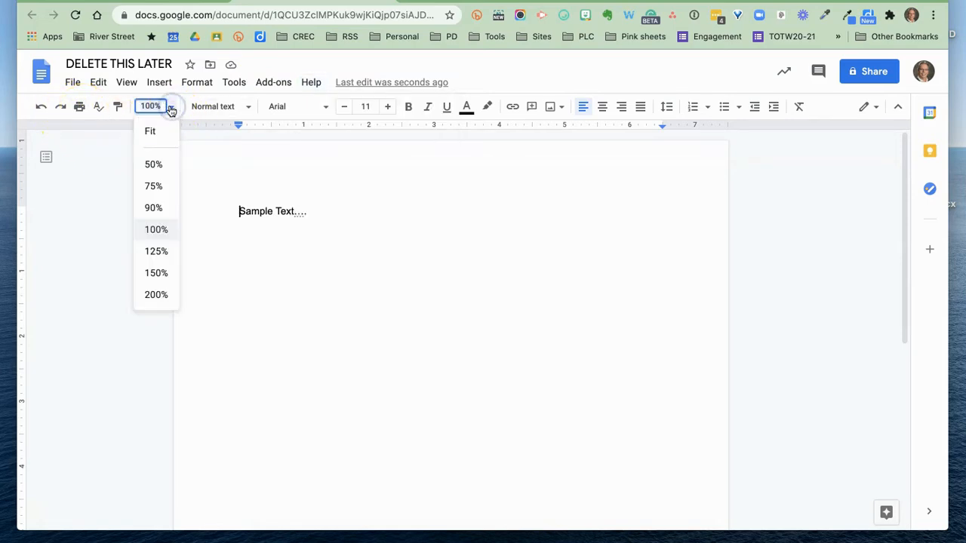
pyautogui.click(157, 252)
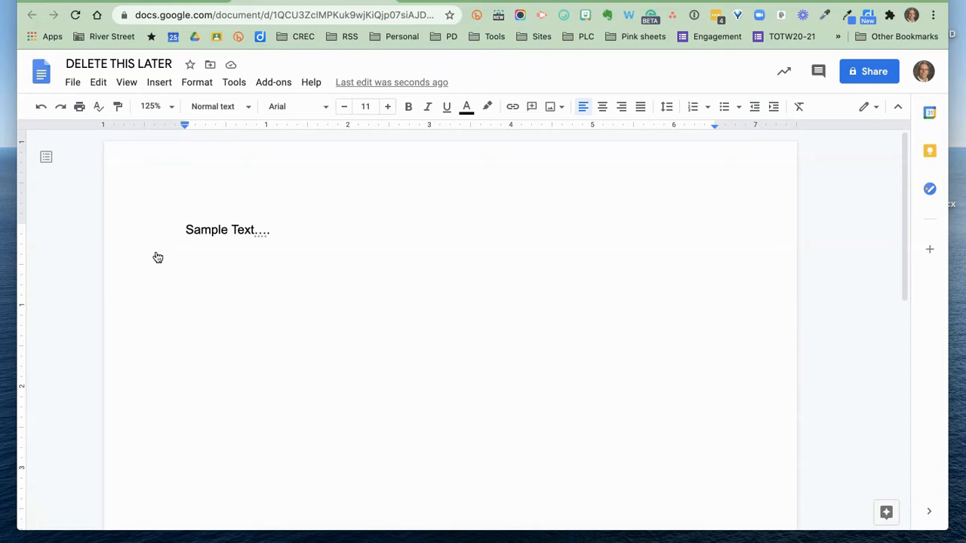
pyautogui.click(146, 254)
pyautogui.click(188, 228)
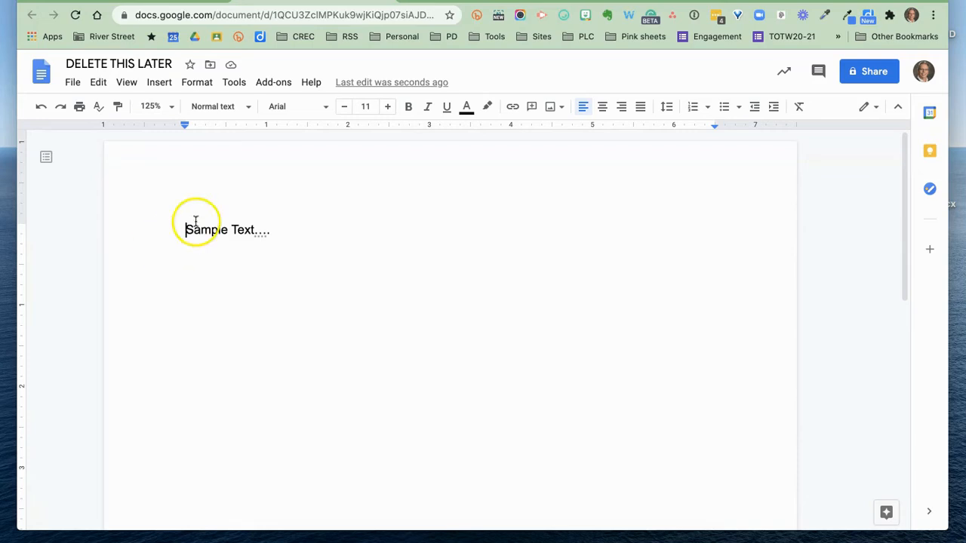
pyautogui.click(322, 110)
pyautogui.click(554, 198)
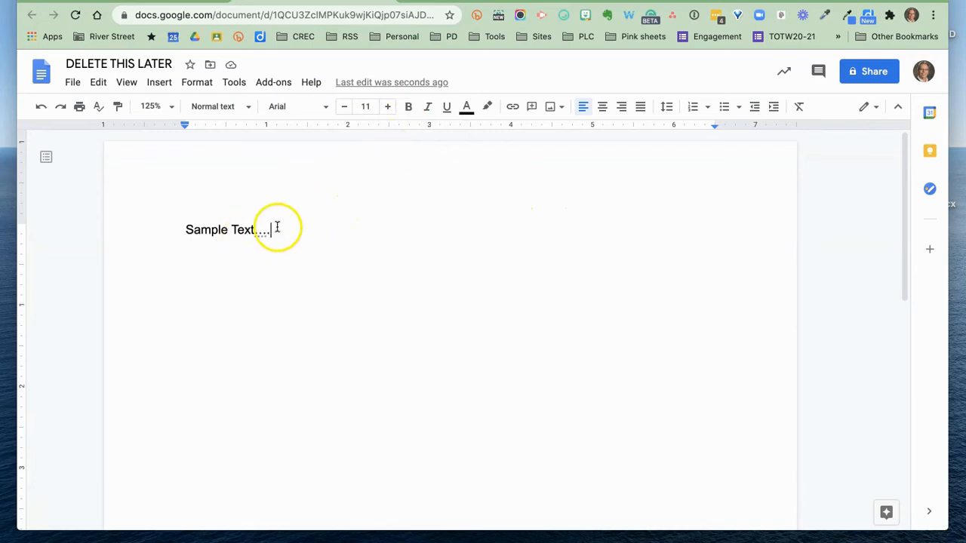
# Format the "Sample Text...." line as bold, italic, underlined and red, and center it on the page
pyautogui.moveTo(277, 227); pyautogui.dragTo(181, 234)
pyautogui.click(408, 107)
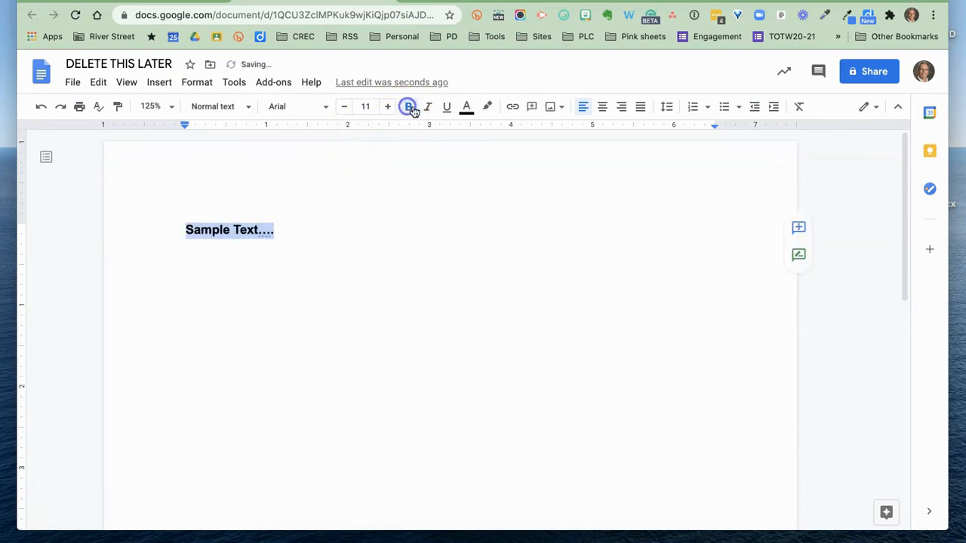
pyautogui.click(427, 106)
pyautogui.click(444, 106)
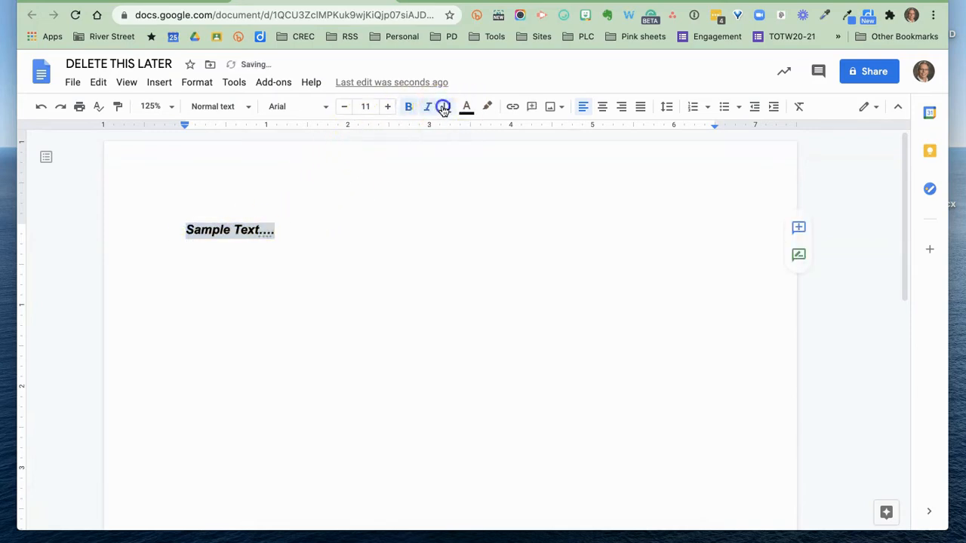
pyautogui.click(466, 107)
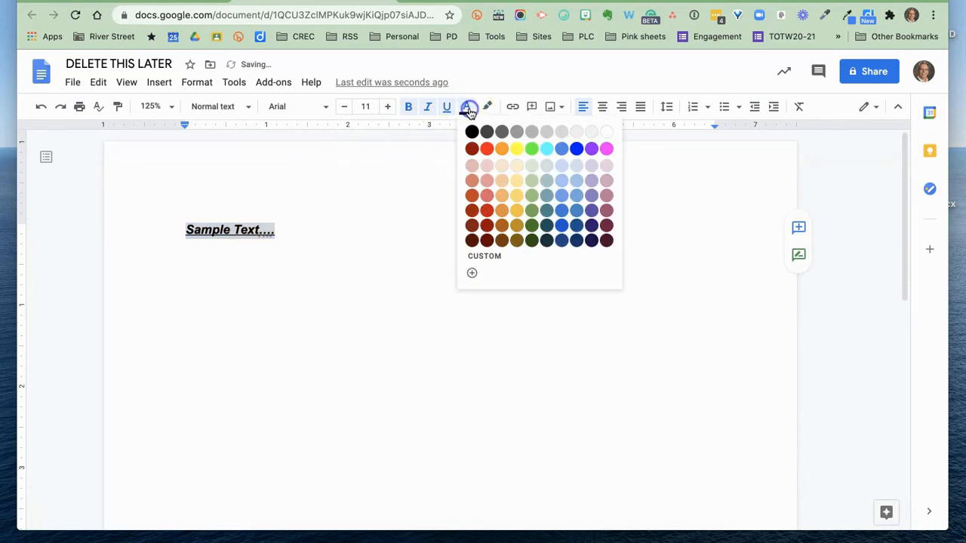
pyautogui.click(486, 149)
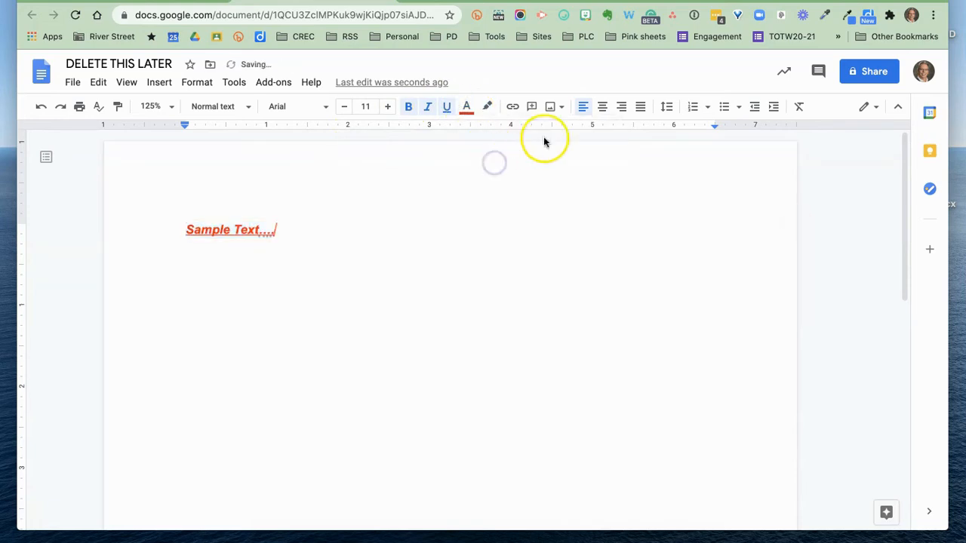
pyautogui.click(603, 108)
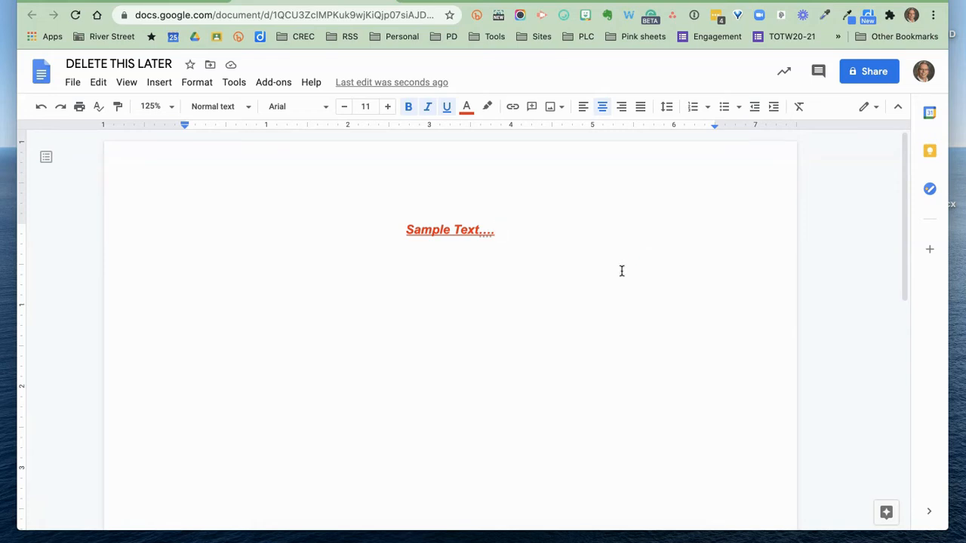
pyautogui.click(397, 306)
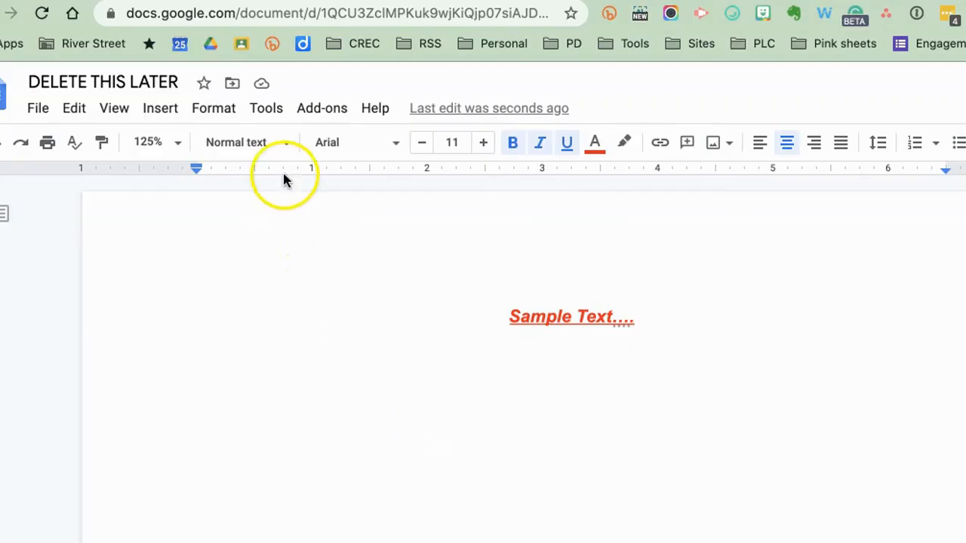
# Check the document's save status and offline availability
pyautogui.click(261, 86)
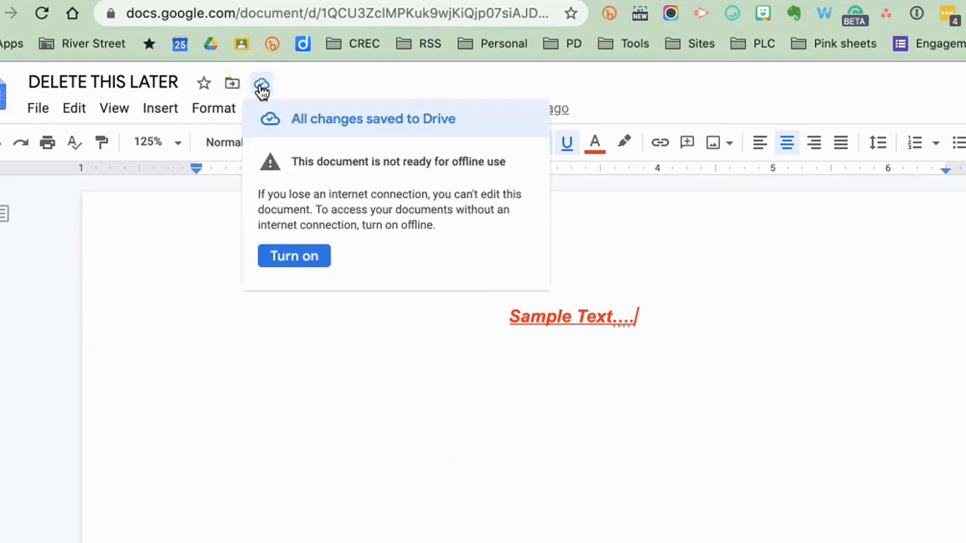
pyautogui.click(389, 300)
pyautogui.click(375, 328)
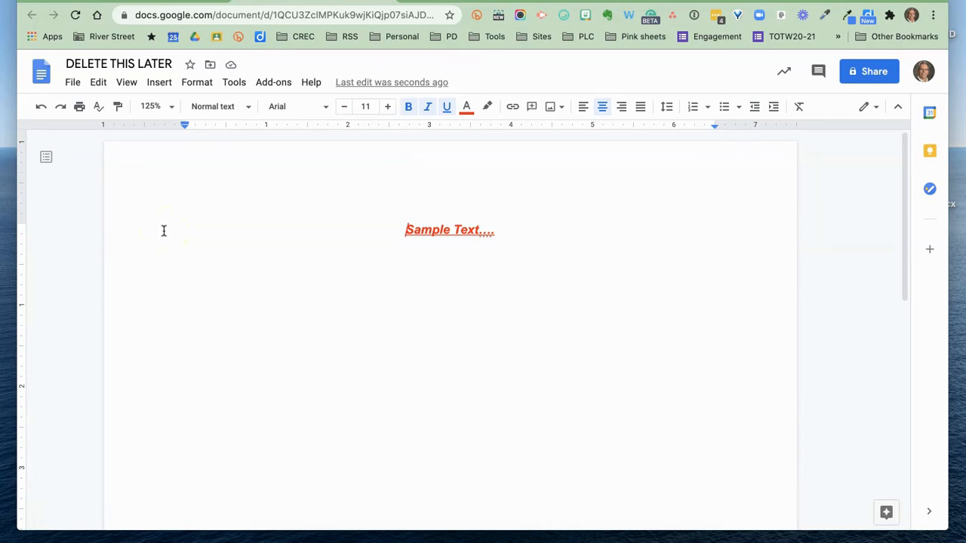
# Review the document's download formats, from Microsoft Word to EPUB, and its print option
pyautogui.click(73, 83)
pyautogui.moveTo(146, 240)
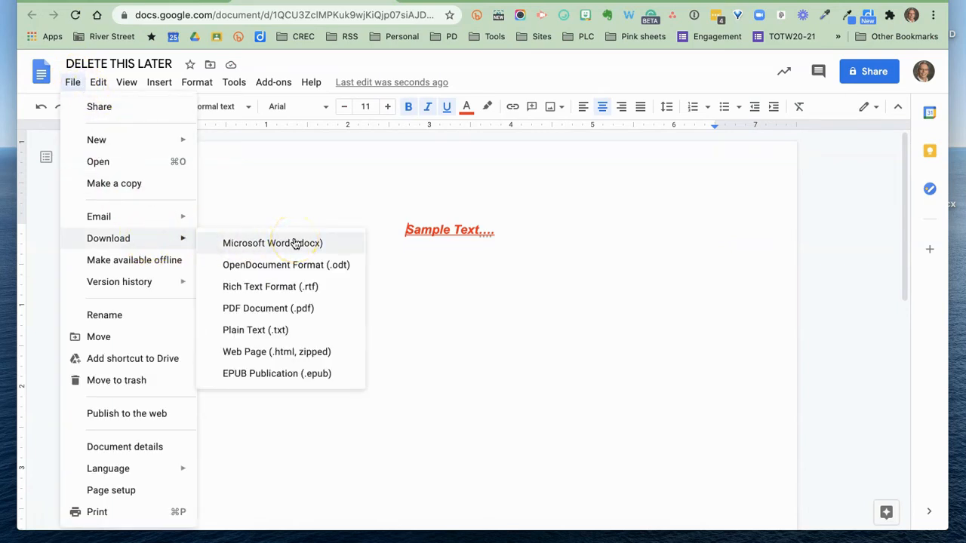
pyautogui.click(294, 308)
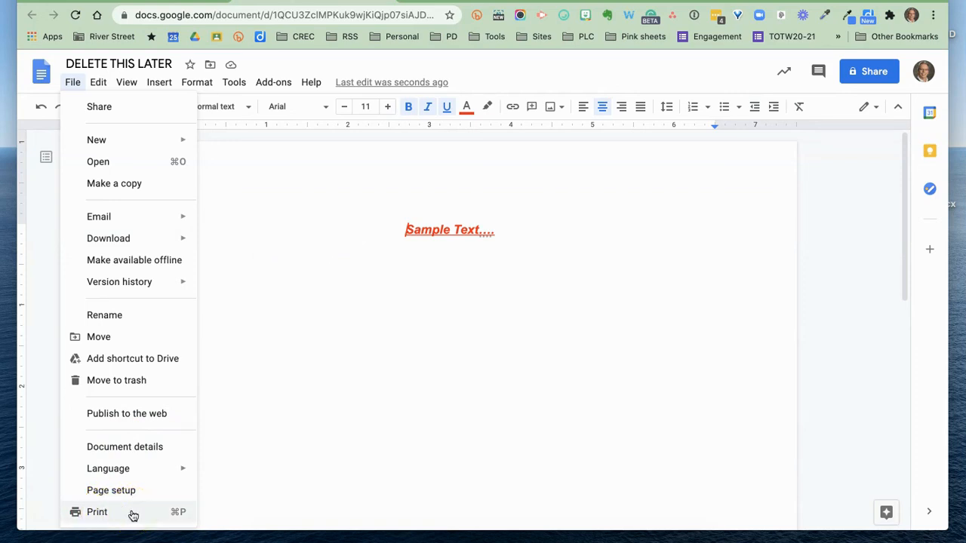
pyautogui.click(318, 412)
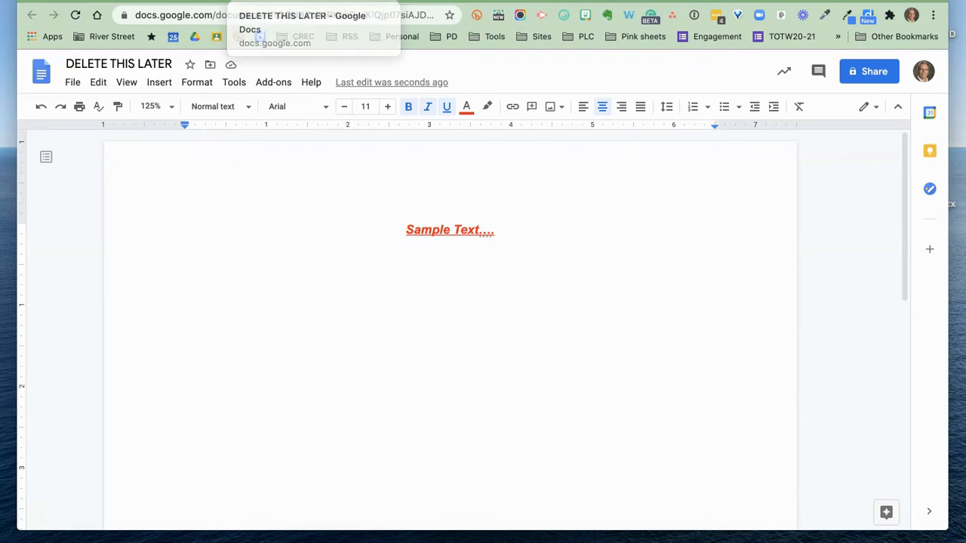
# Return to the SAMPLE folder in Drive and upload Upload Example.docx from the desktop into it
pyautogui.click(381, 4)
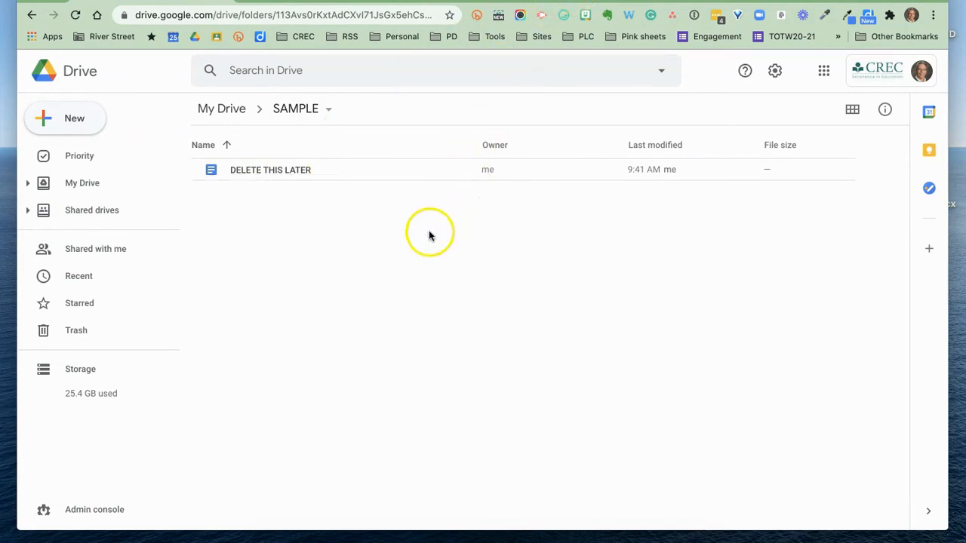
pyautogui.rightClick(445, 260)
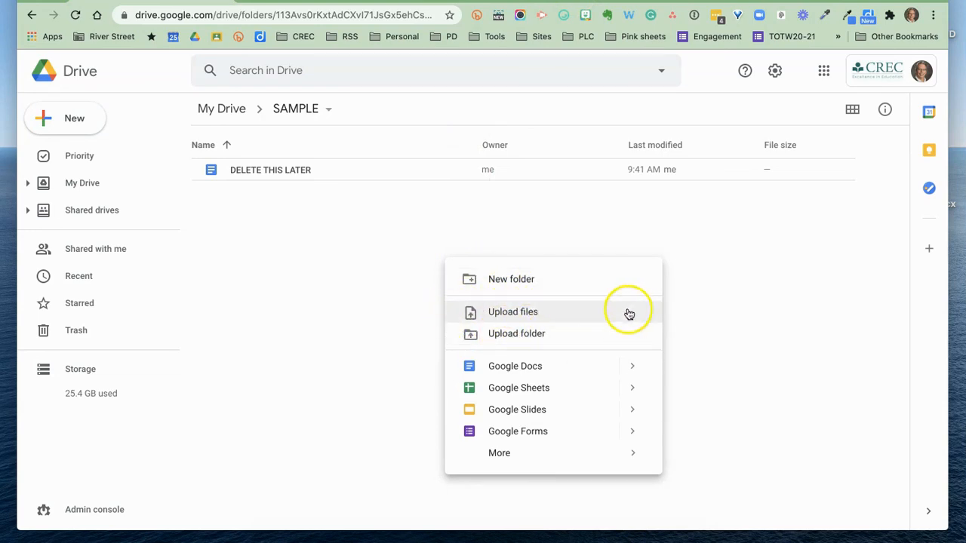
pyautogui.moveTo(760, 3); pyautogui.dragTo(705, 3)
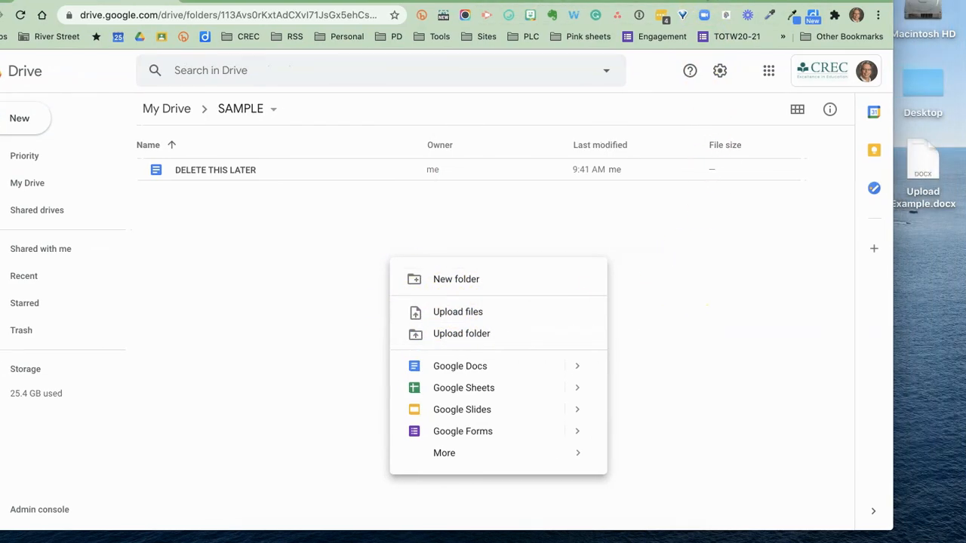
pyautogui.click(959, 253)
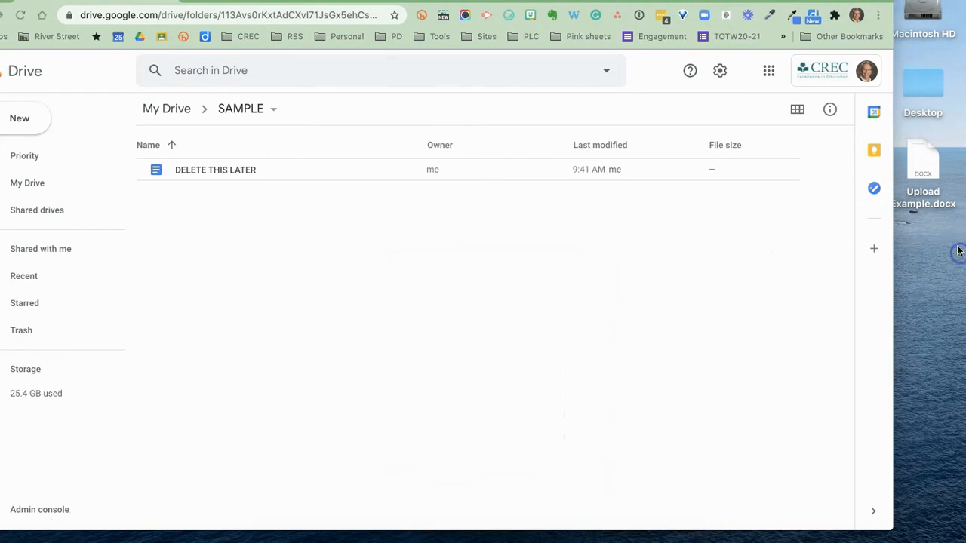
pyautogui.moveTo(918, 150); pyautogui.dragTo(414, 267)
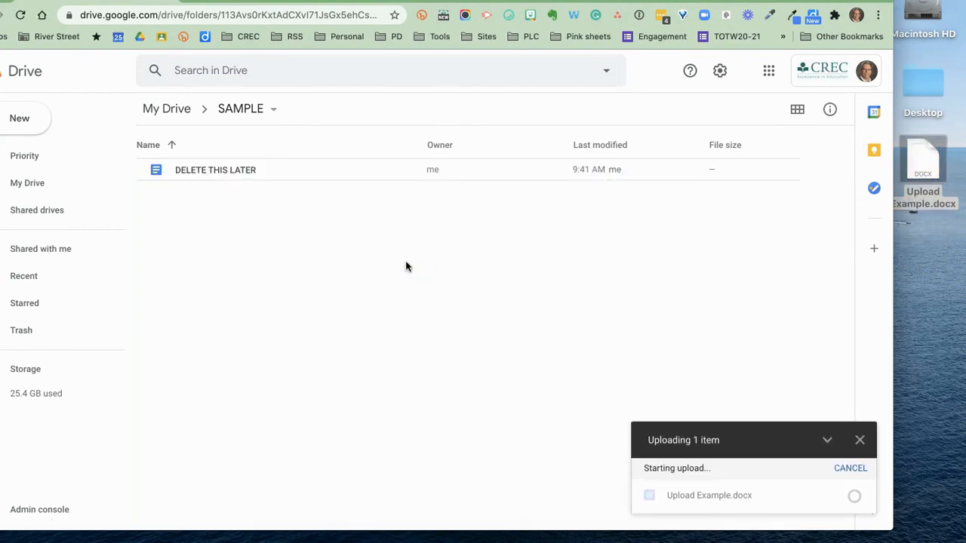